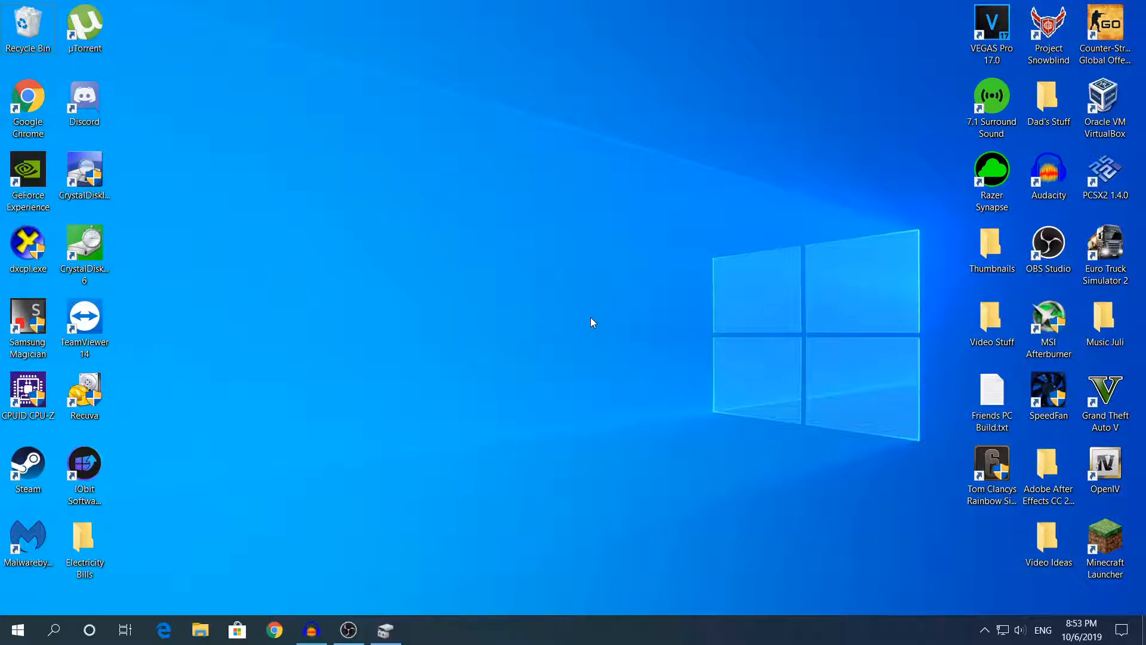
Step: Open Disk Management and inspect the USB drive's partition and unallocated space on Disk 1
right_click(7, 639)
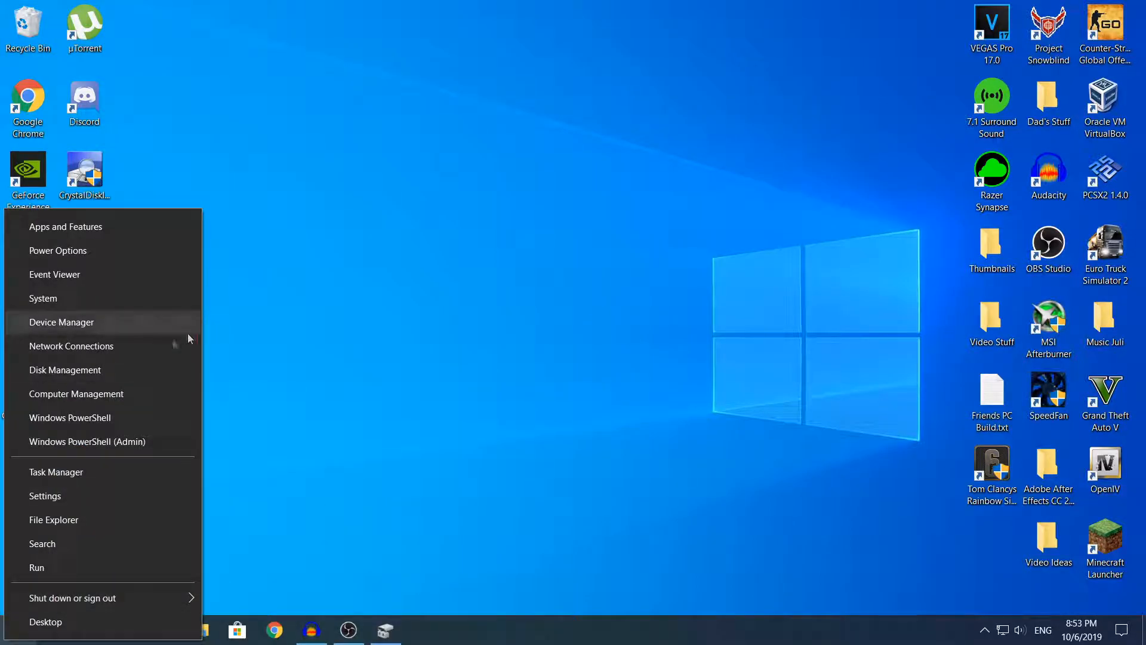
click(67, 375)
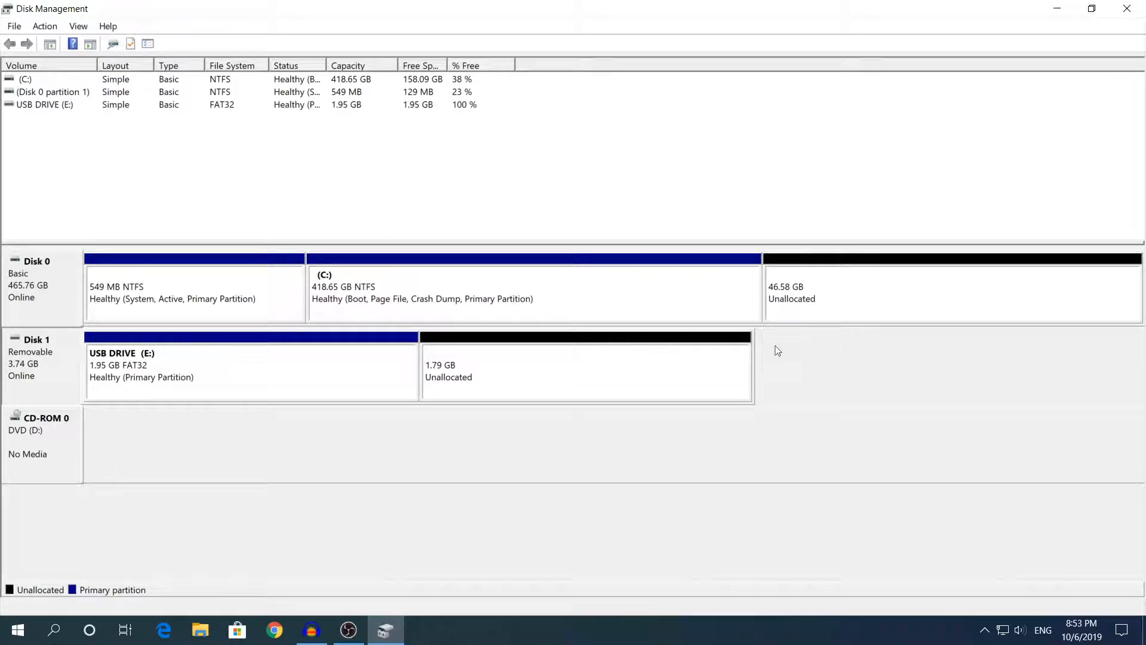
click(118, 379)
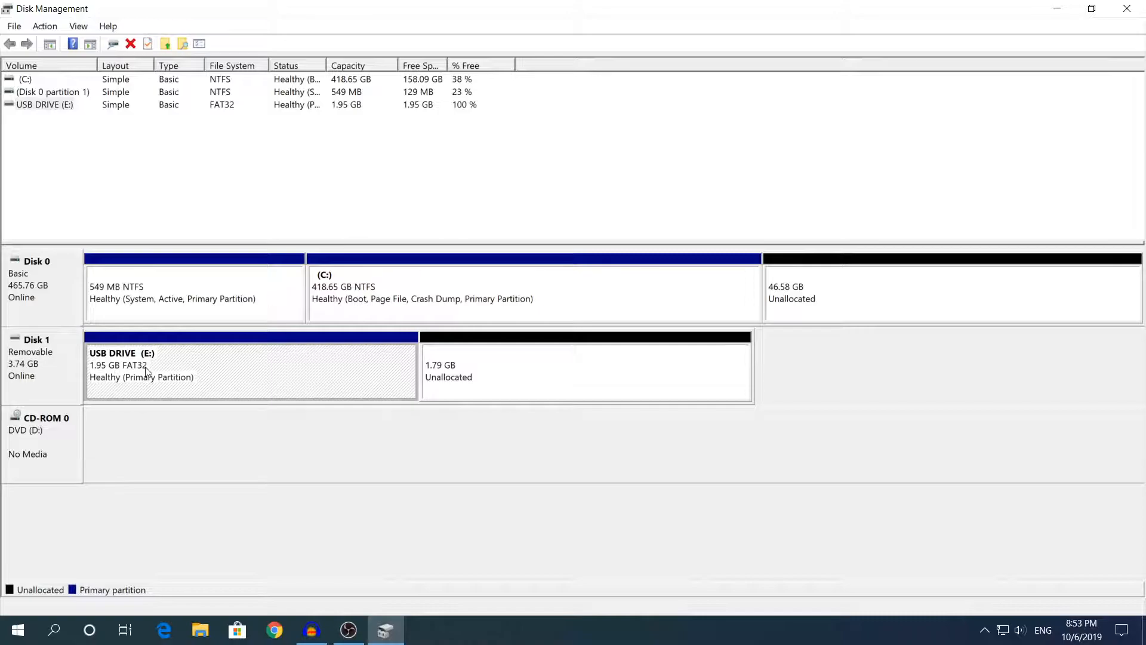
click(467, 377)
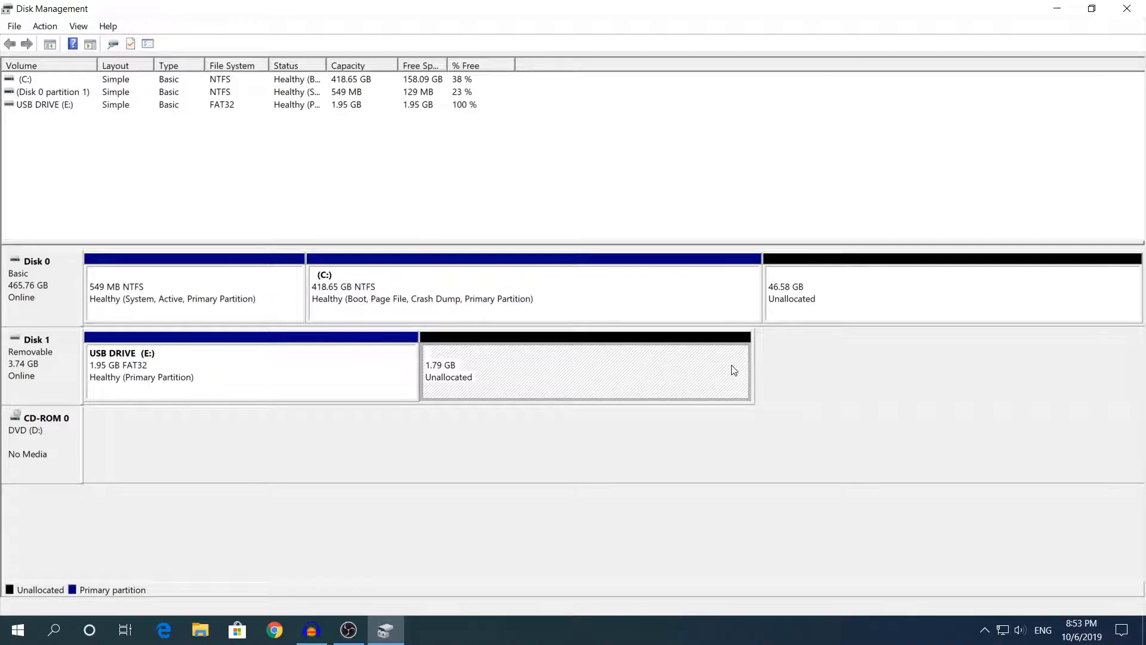
click(378, 363)
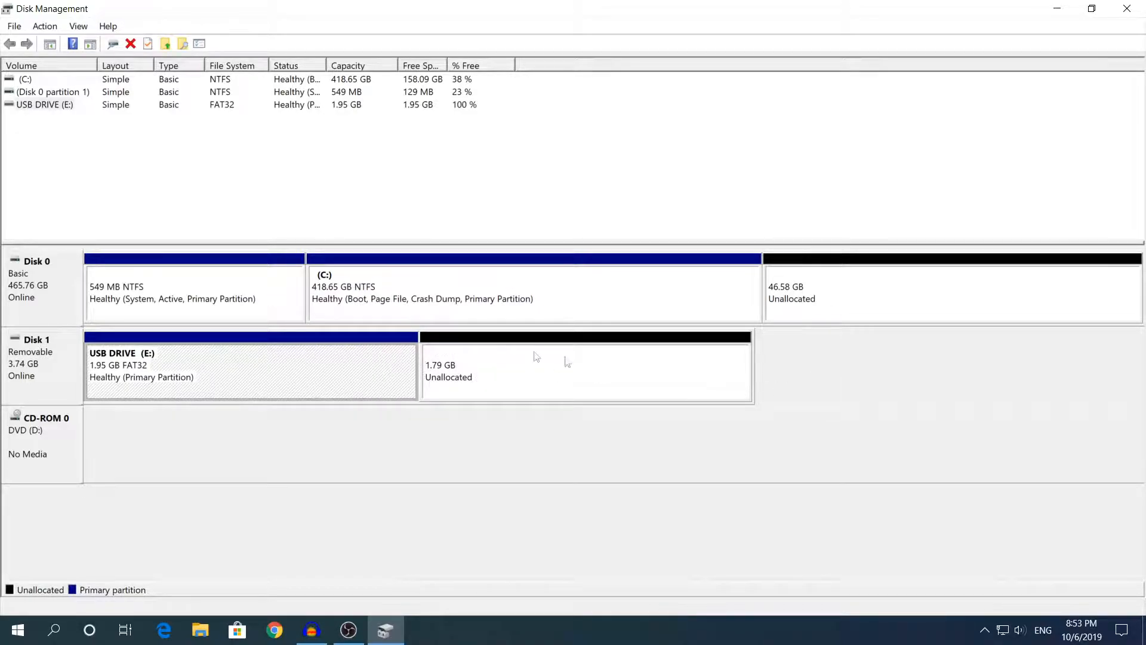
click(512, 383)
click(879, 359)
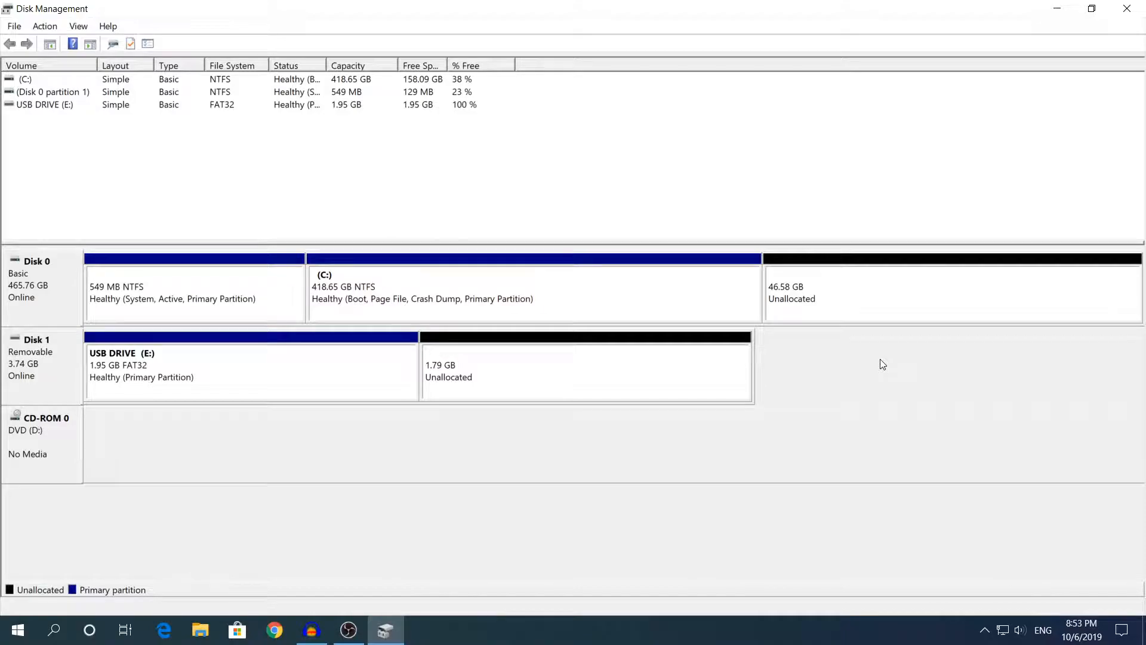
click(484, 394)
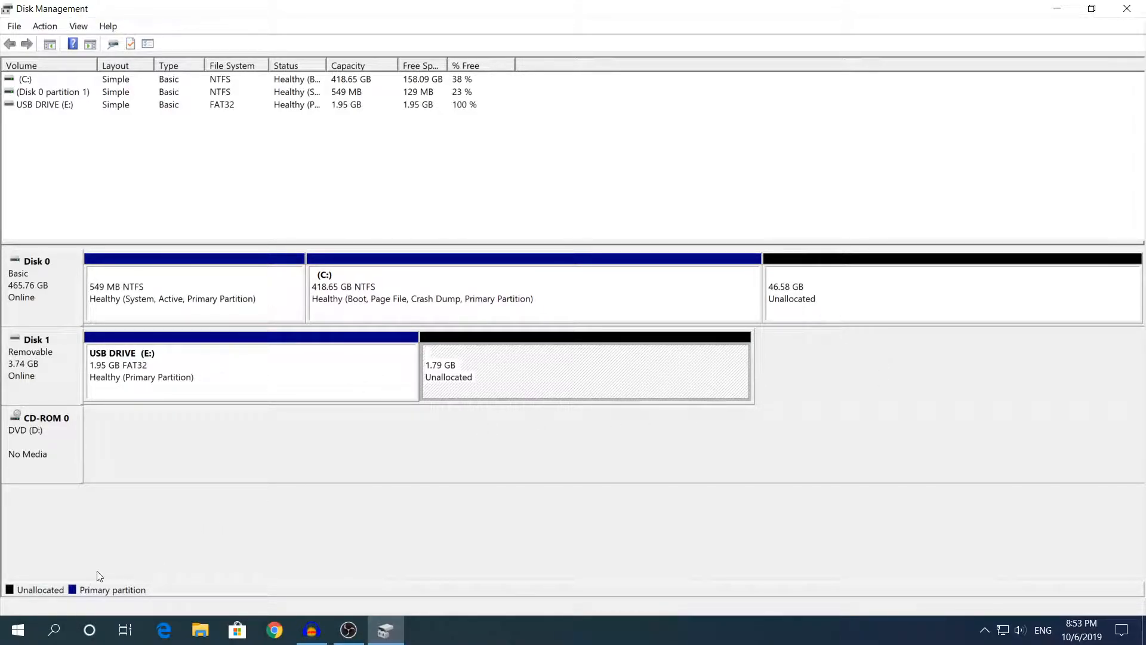
Step: Find Command Prompt by searching for "cmd" and run it as administrator
click(54, 630)
text(cm)
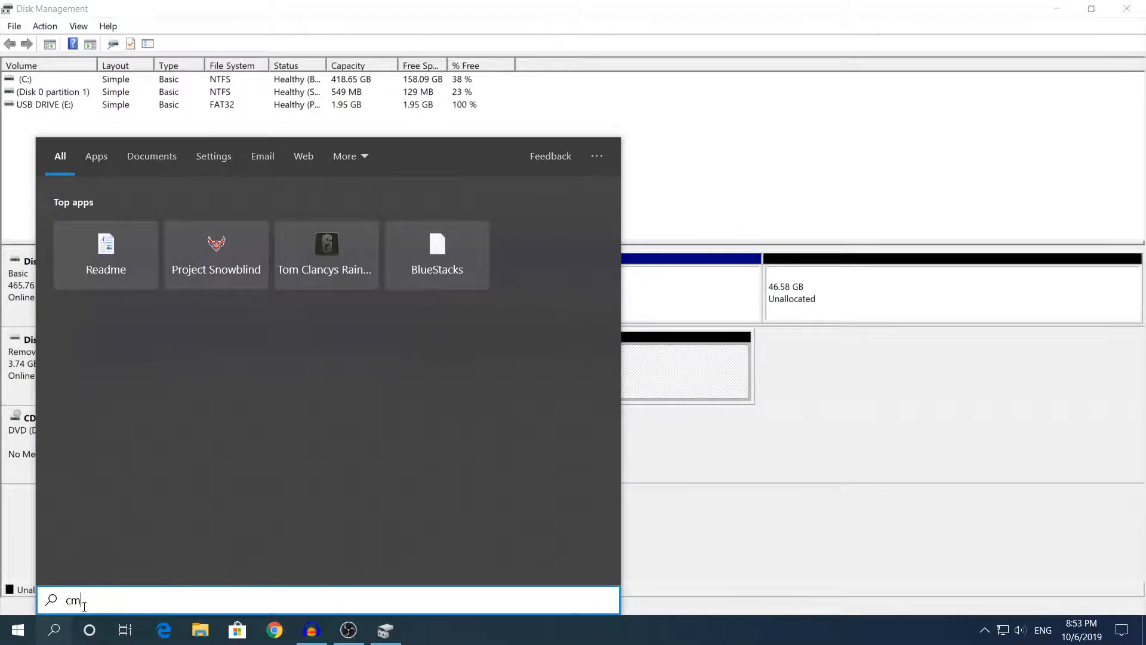
text(d)
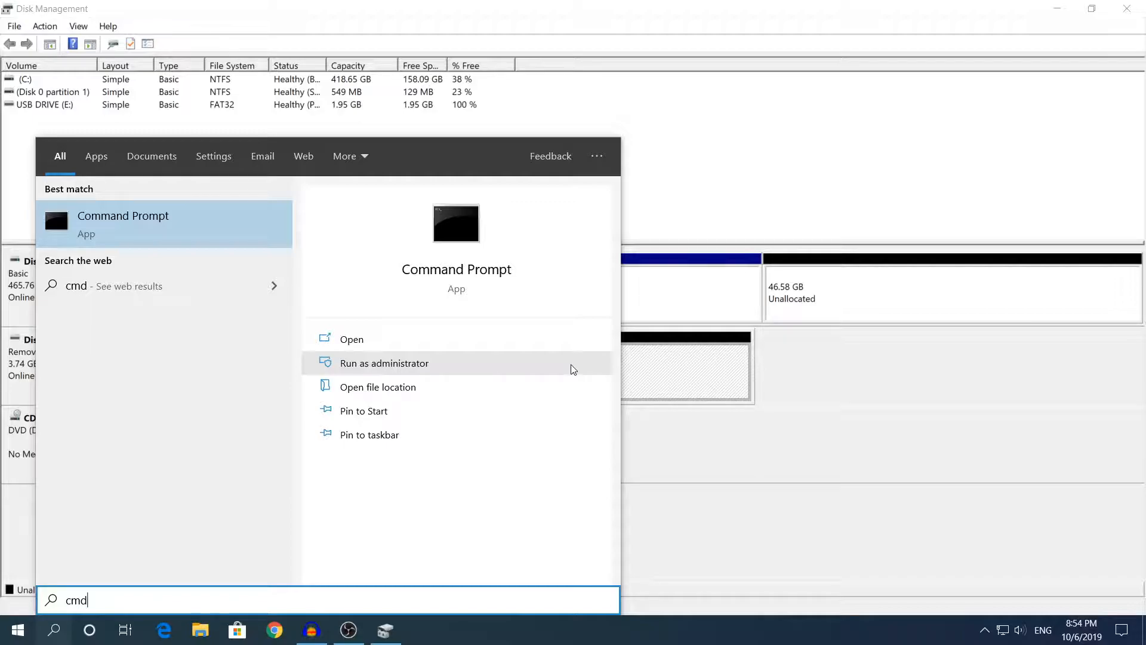
click(439, 370)
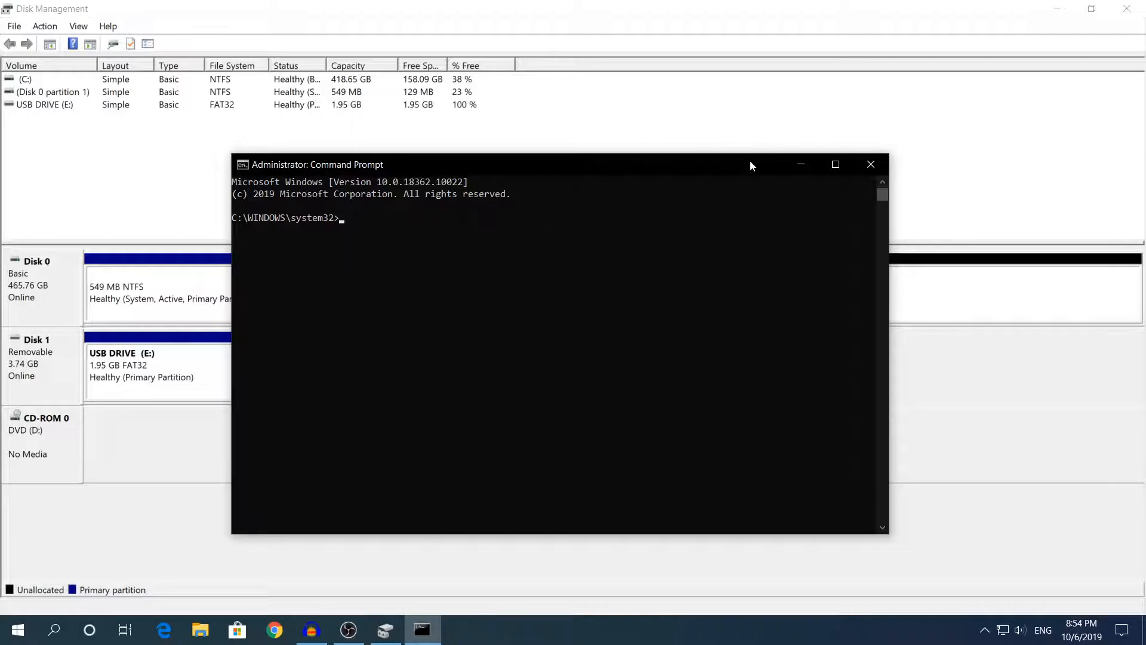
drag(739, 166, 764, 142)
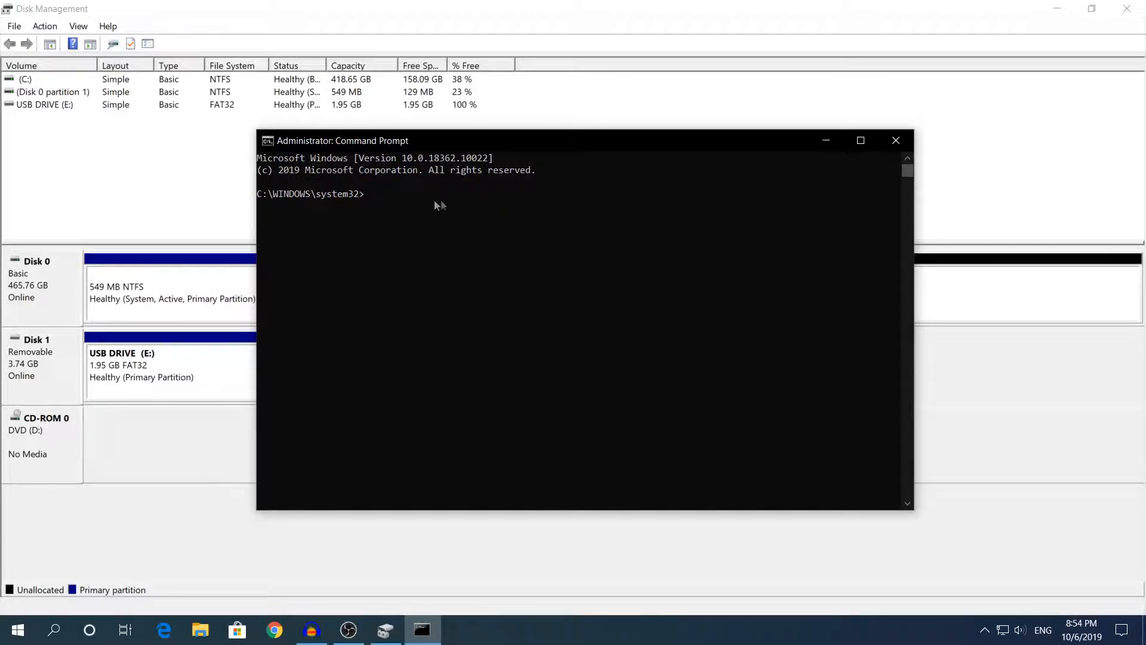
drag(424, 141, 454, 139)
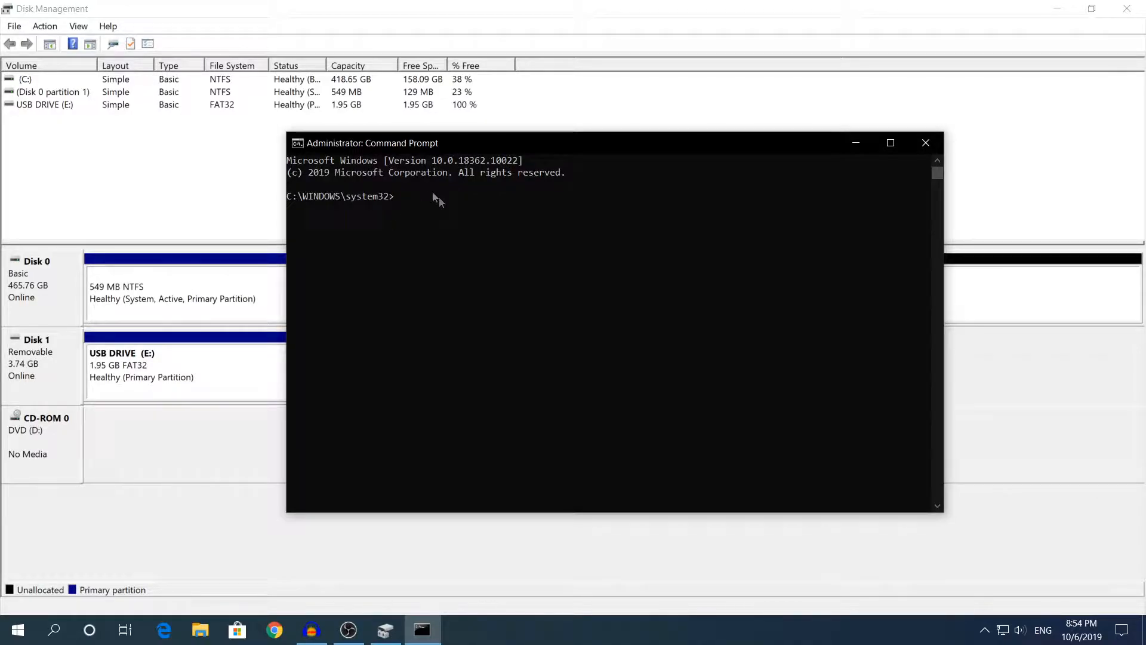
Step: Start the disk partitioning utility with the command "diskpart"
text(diskpart)
key(Return)
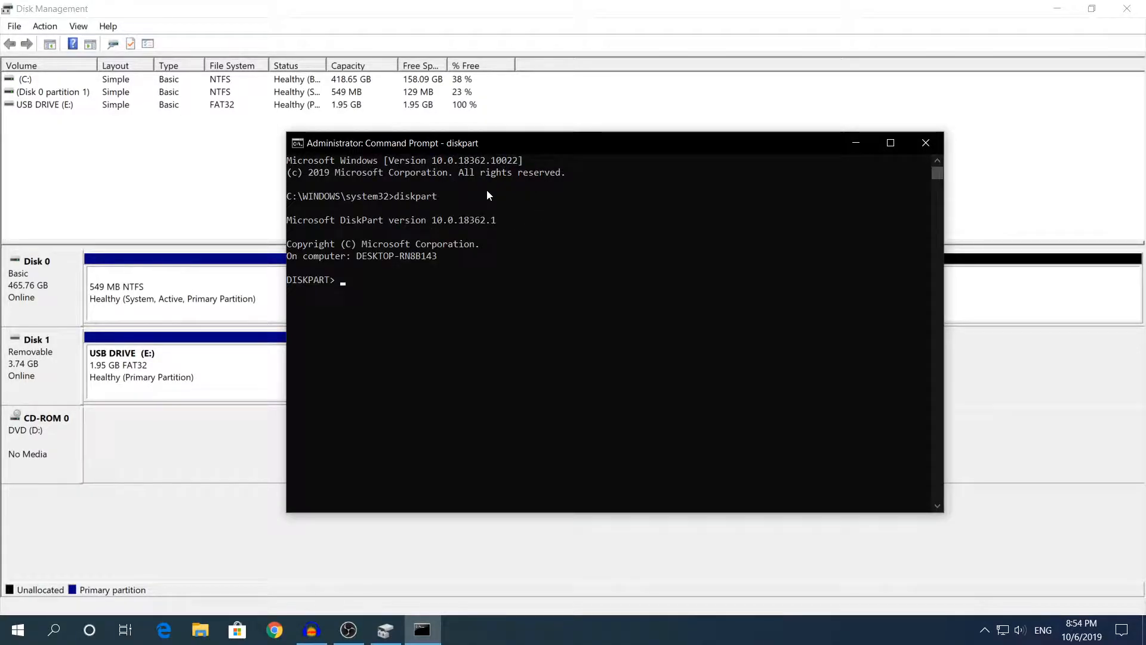
drag(288, 220, 485, 246)
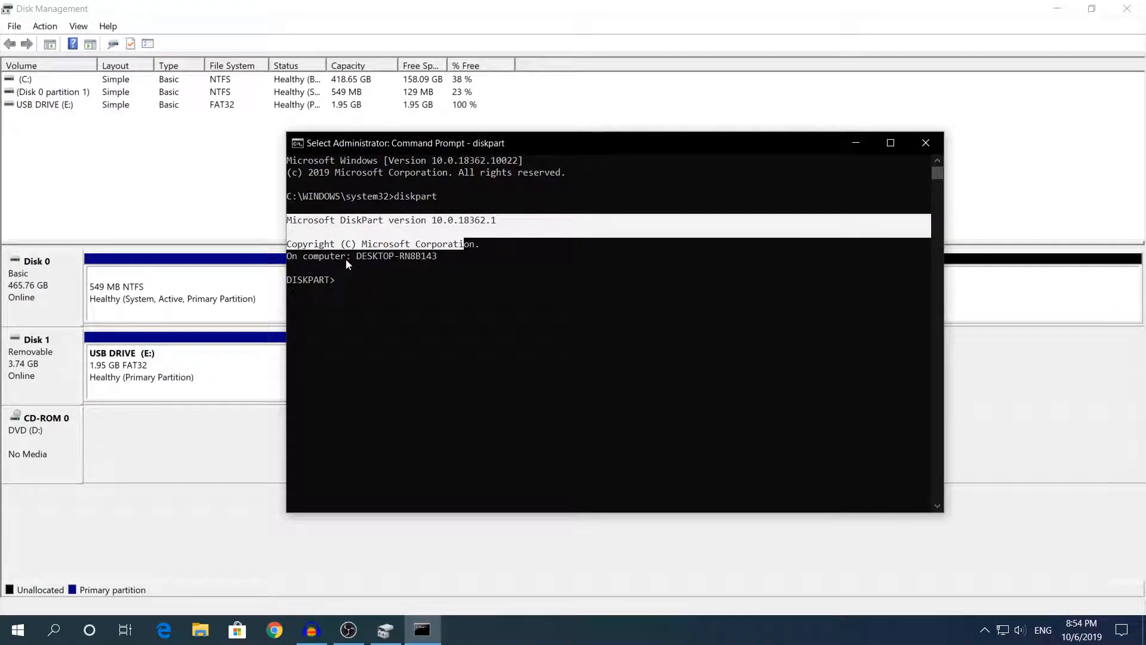
drag(291, 283, 338, 290)
click(333, 280)
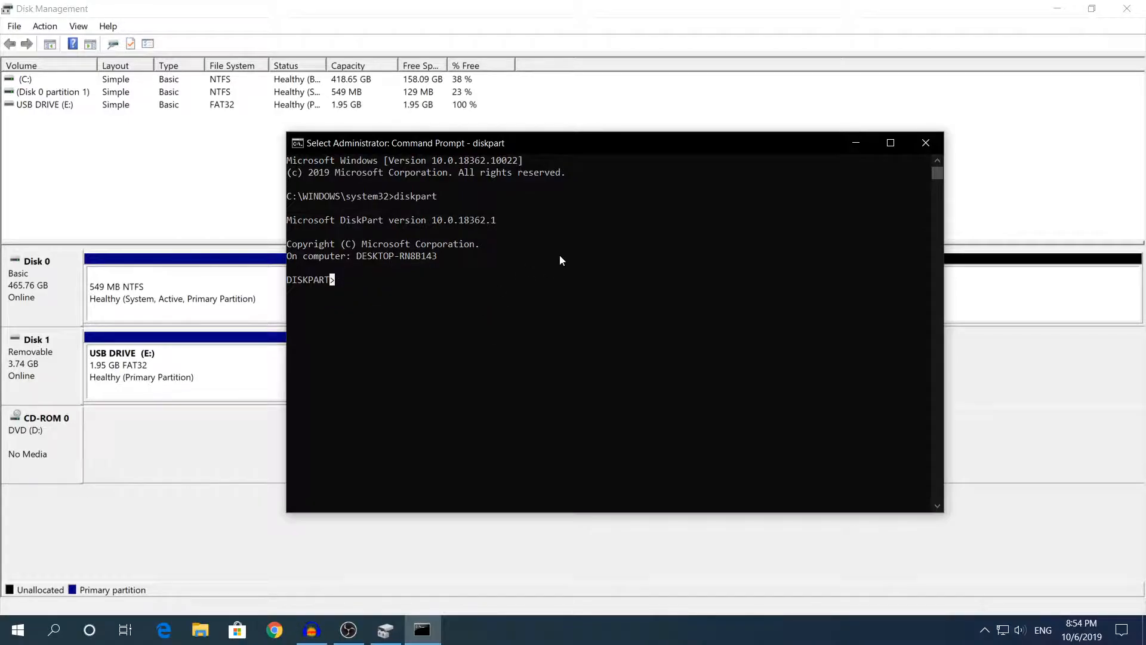
Step: Run "list volume" and locate the USB drive's entry among the volumes
text(klist volume)
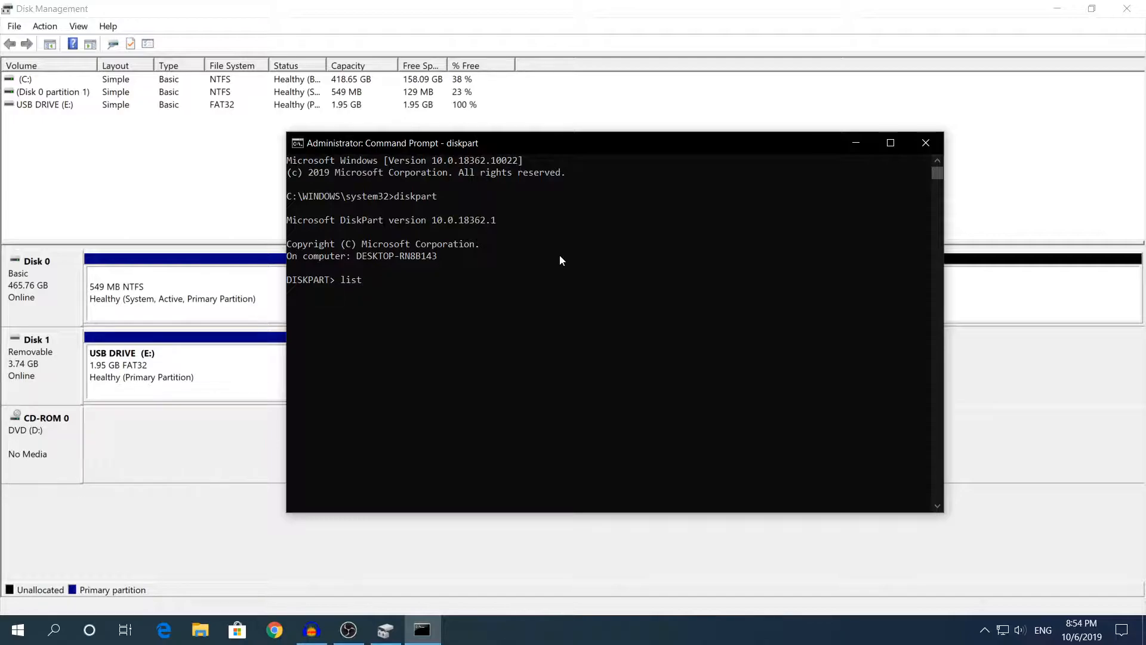
key(Return)
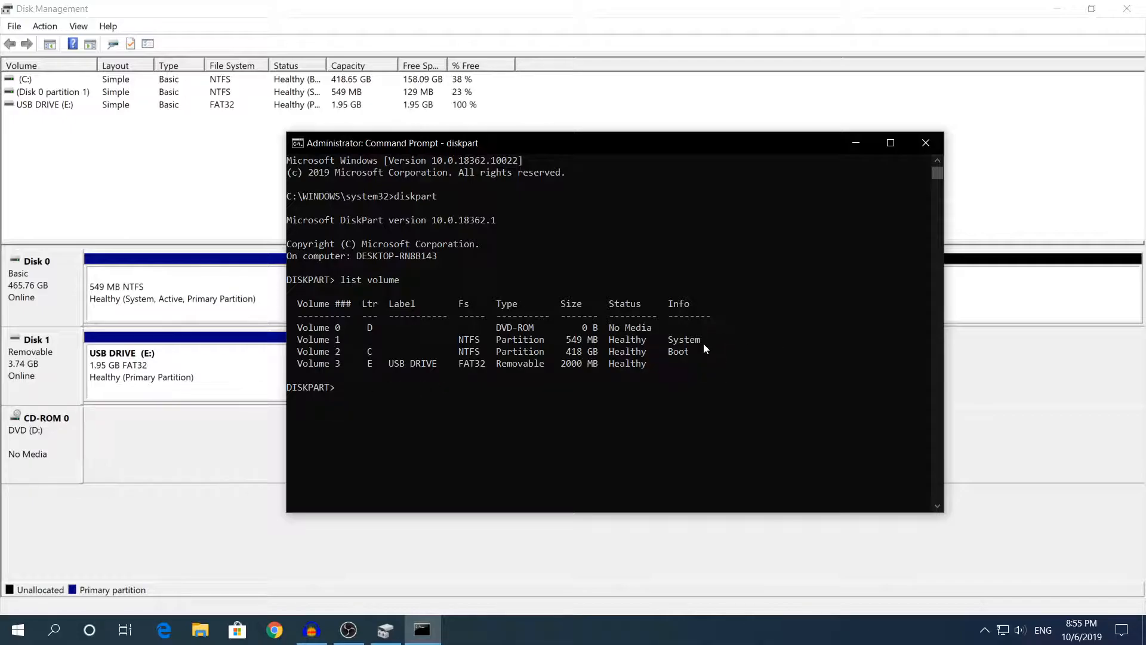
drag(302, 366, 536, 366)
drag(388, 366, 431, 366)
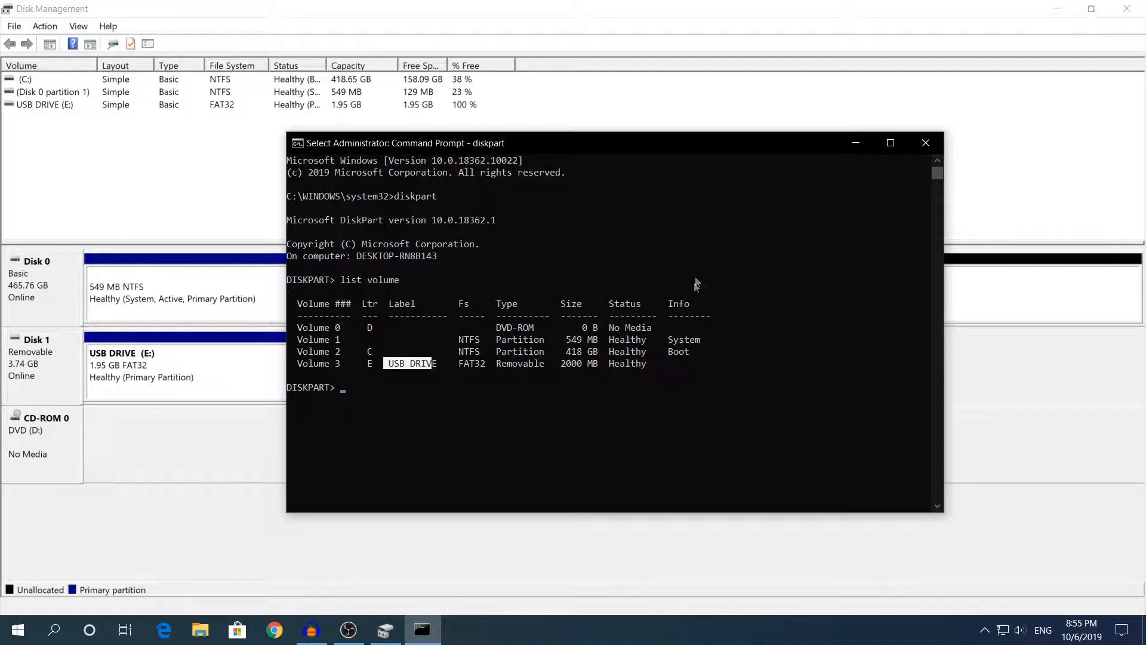
Step: Select the USB drive's volume with the command "select volume 3" and check it against the volume list
click(359, 388)
text(select volume 3)
key(Return)
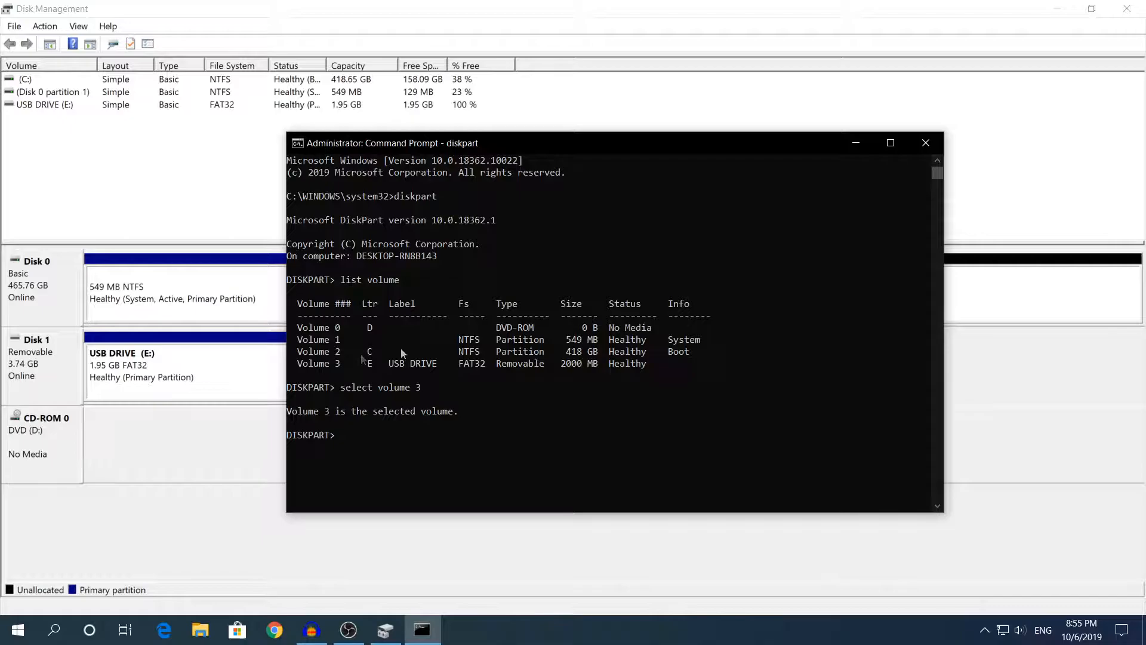
drag(298, 362, 333, 365)
click(343, 363)
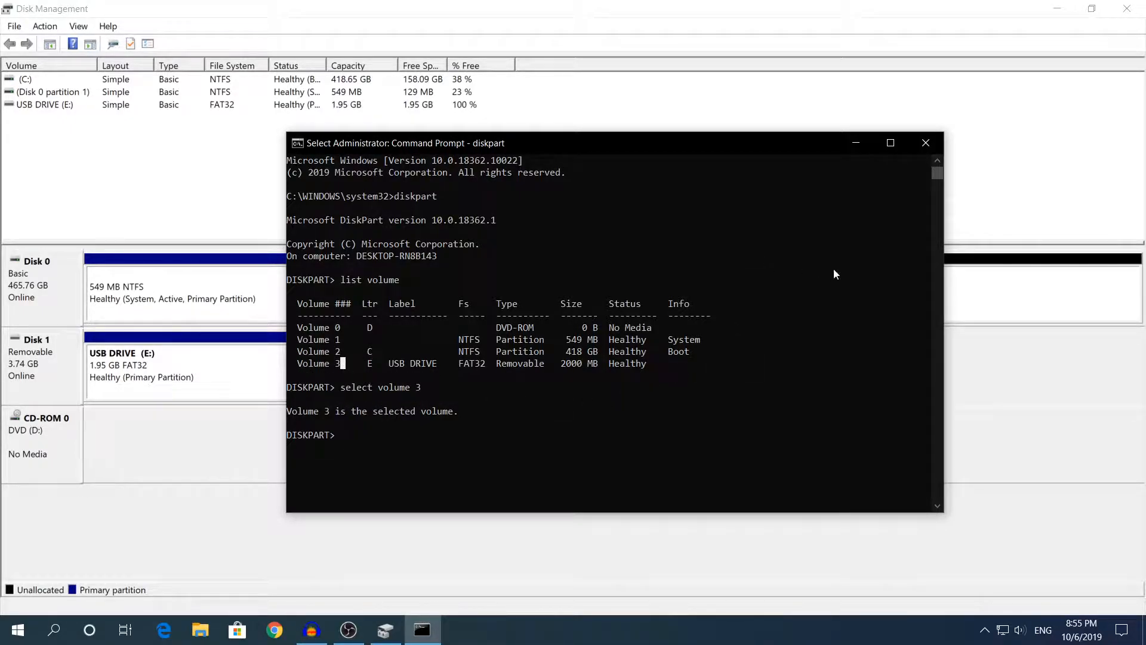
click(364, 435)
drag(344, 389, 413, 394)
drag(287, 411, 449, 409)
click(399, 446)
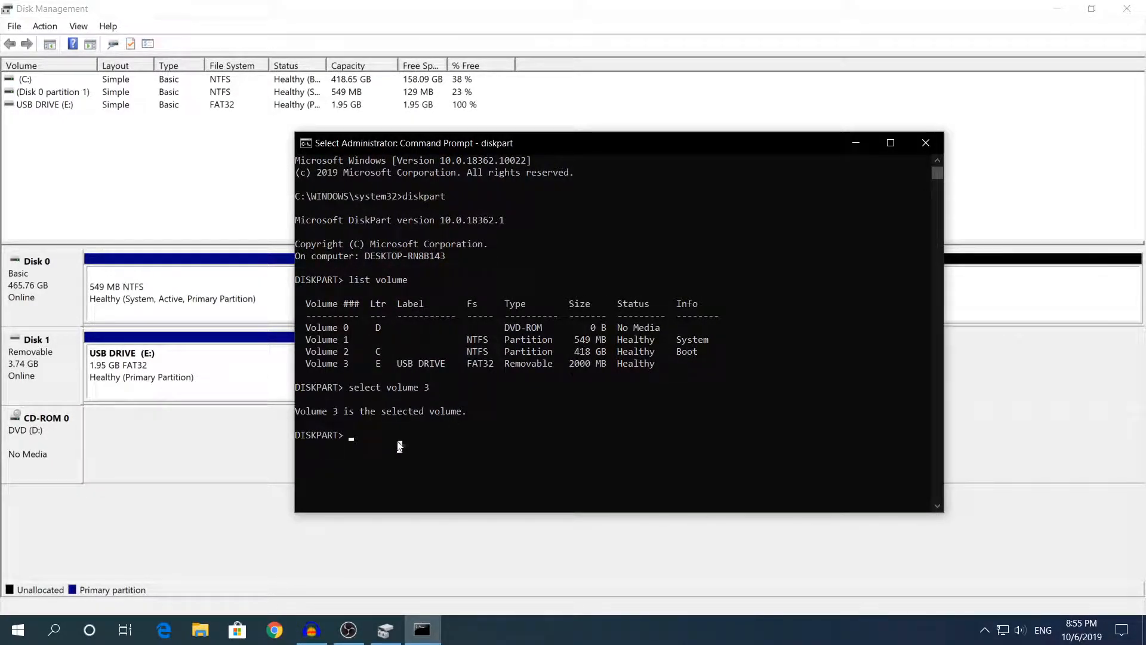
Step: Erase all partitions from the selected USB drive with the command "clean"
text(clear)
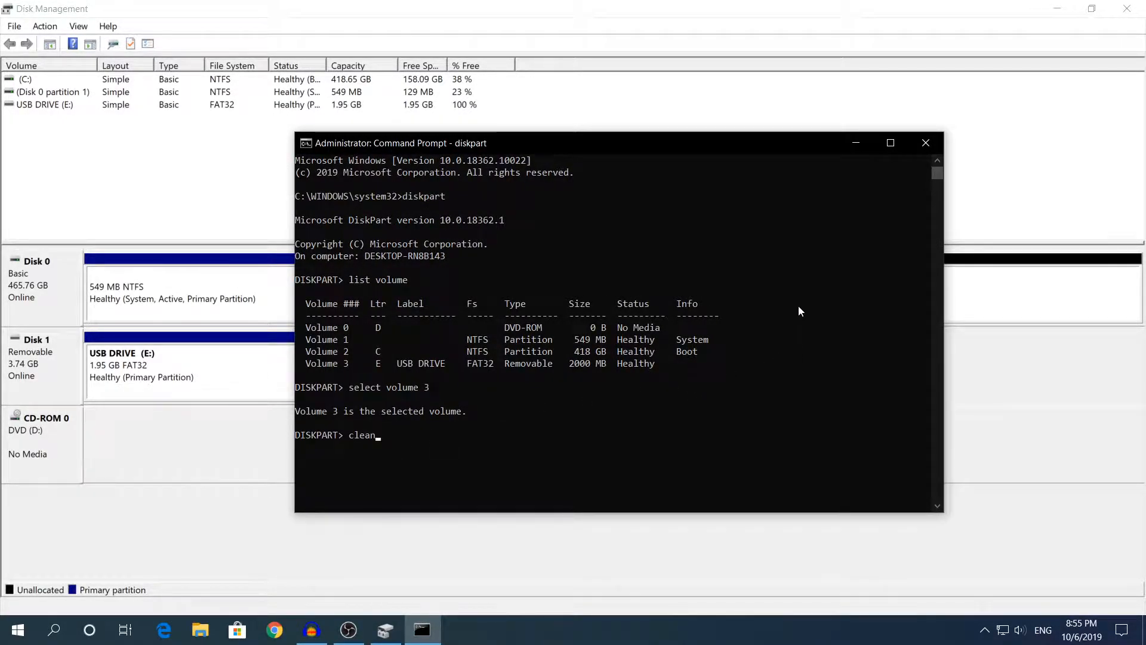
key(Return)
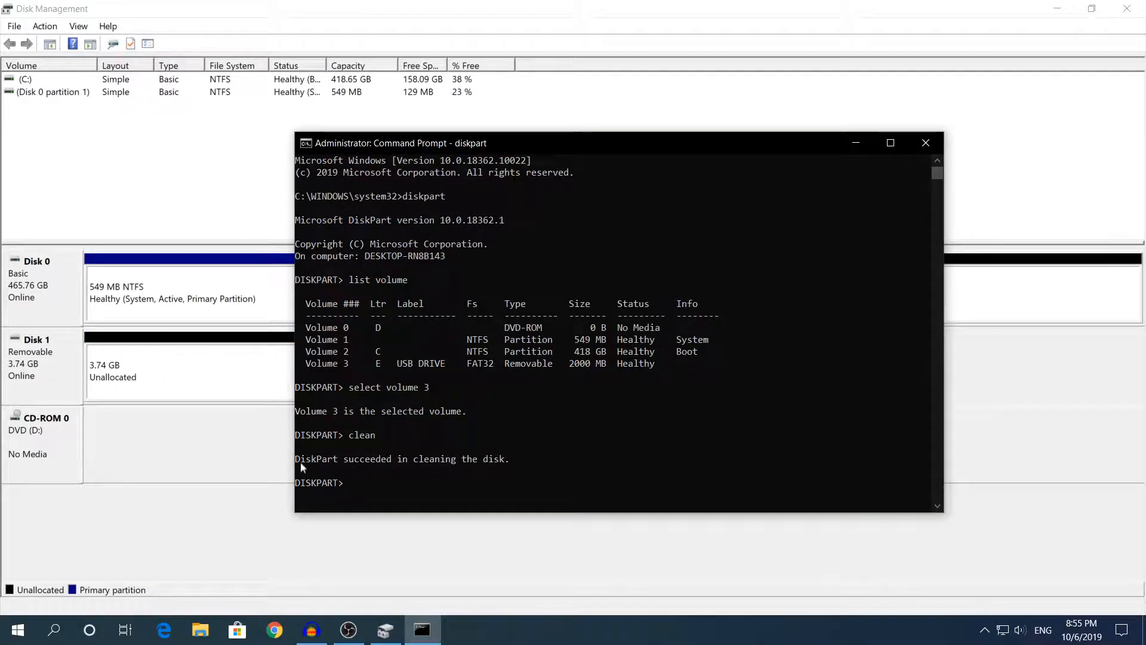
drag(297, 459, 511, 460)
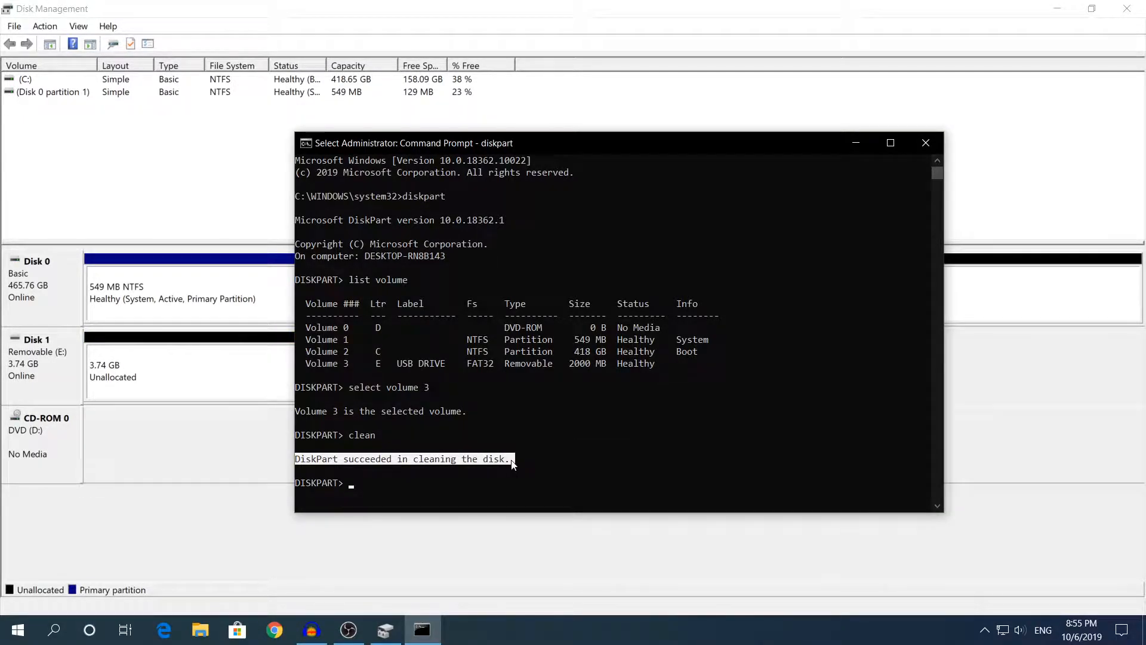
Step: Check Disk 1 in Disk Management and close the Command Prompt window
drag(438, 148, 636, 146)
click(232, 459)
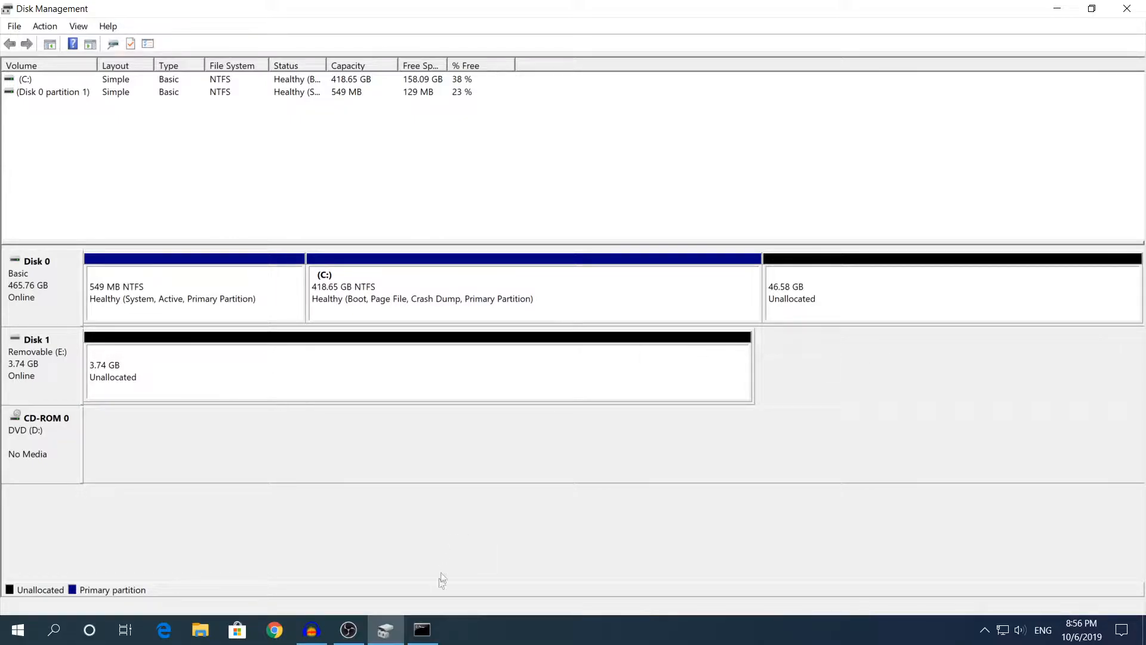
click(422, 630)
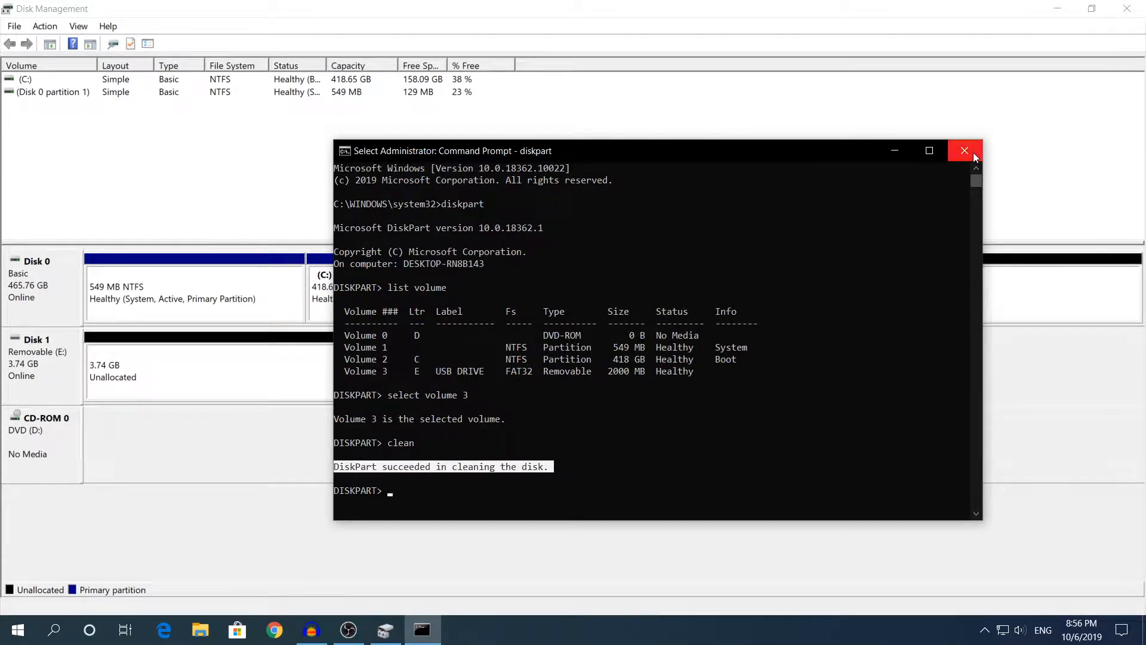
click(1128, 149)
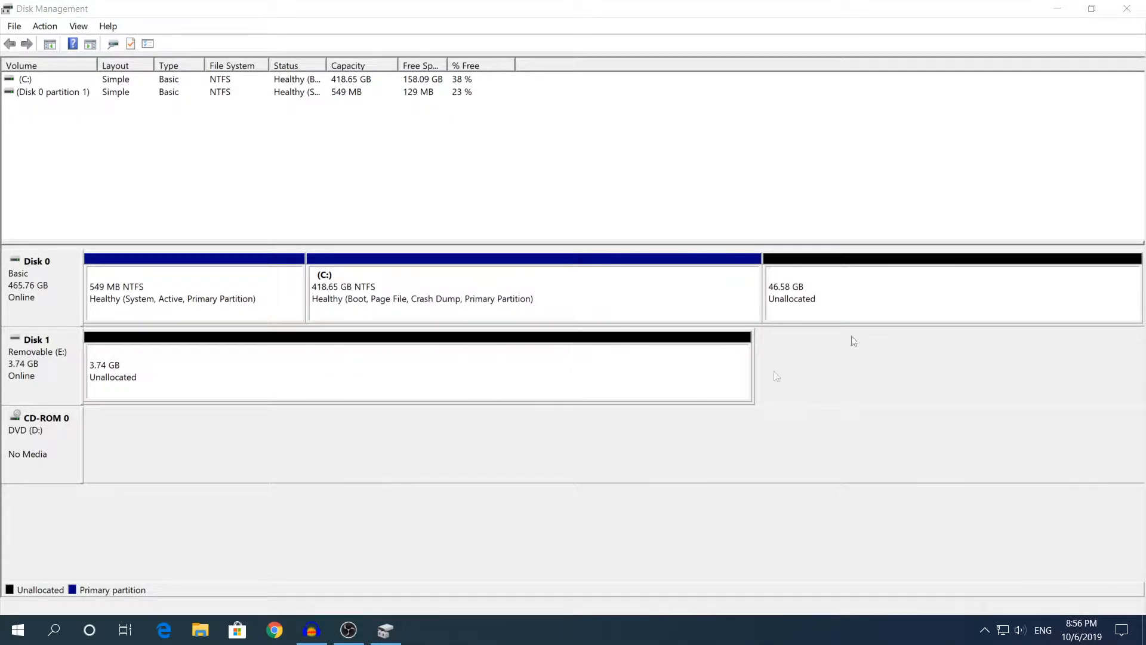
Step: Start a new simple volume on Disk 1's unallocated space and proceed to the volume size settings
click(144, 12)
click(358, 363)
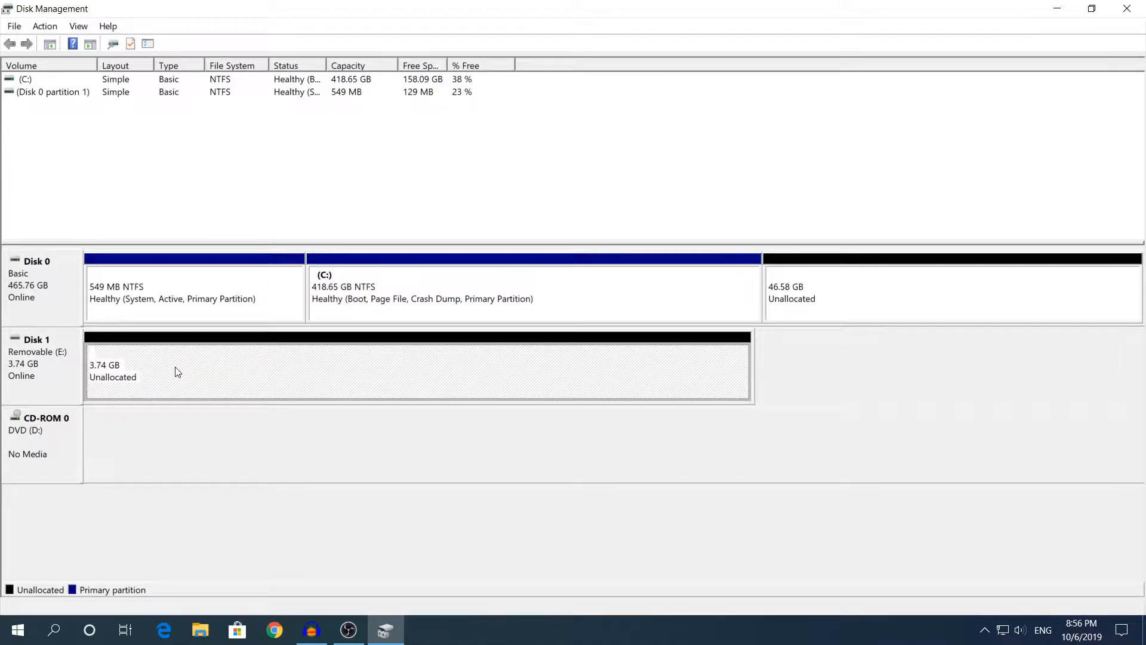
right_click(189, 355)
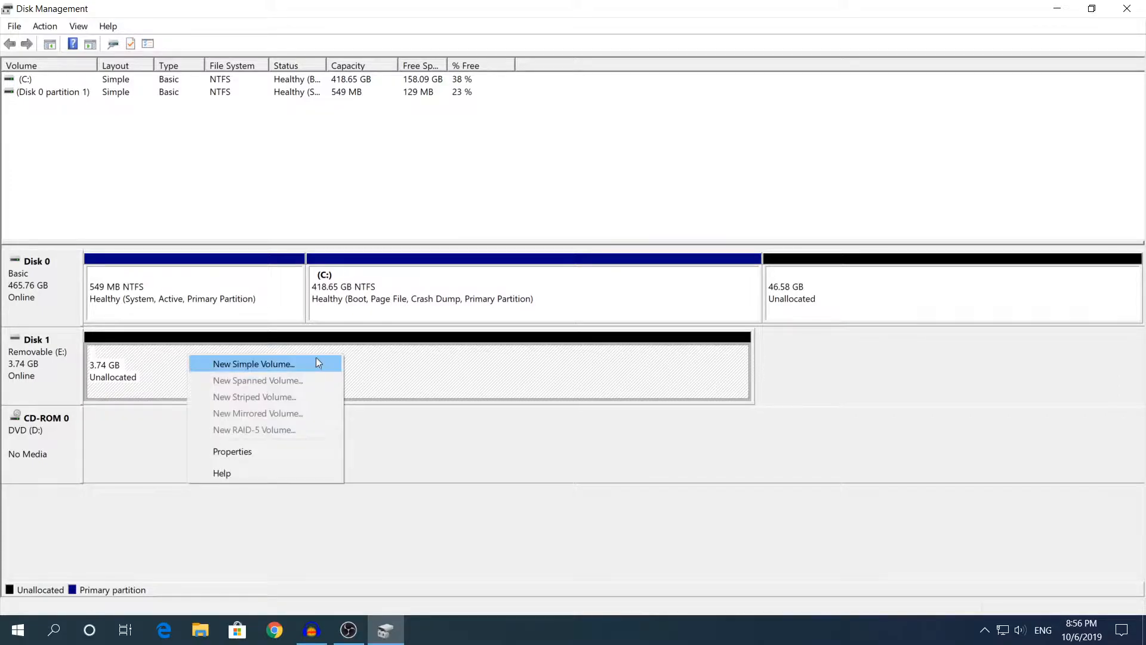
click(234, 362)
drag(267, 78, 664, 147)
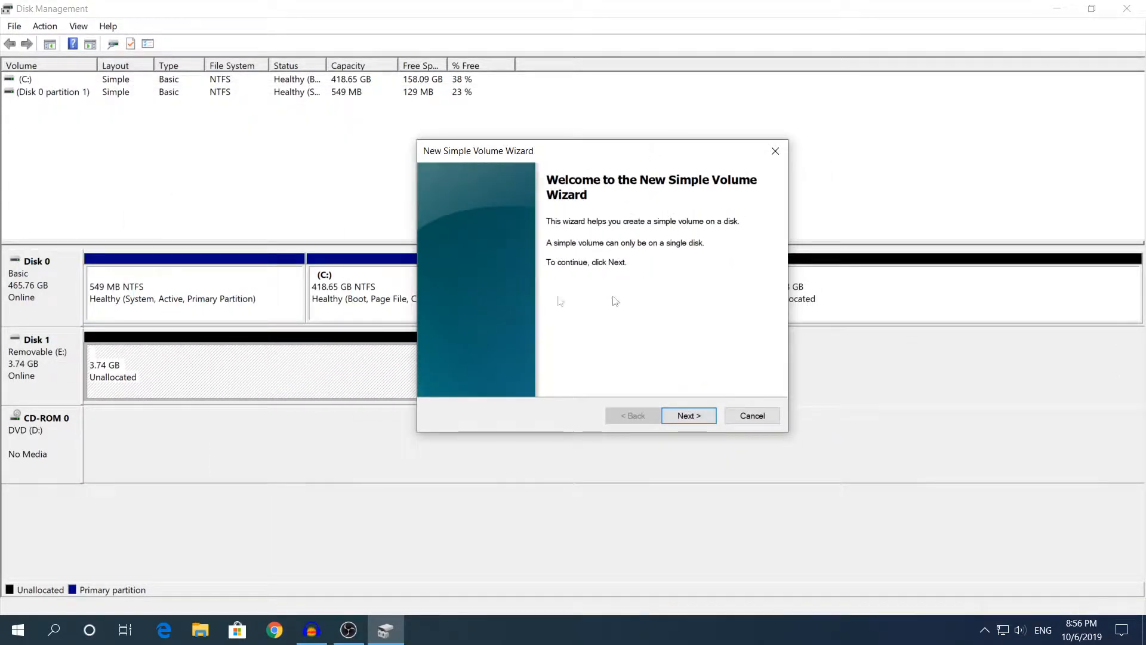
click(689, 421)
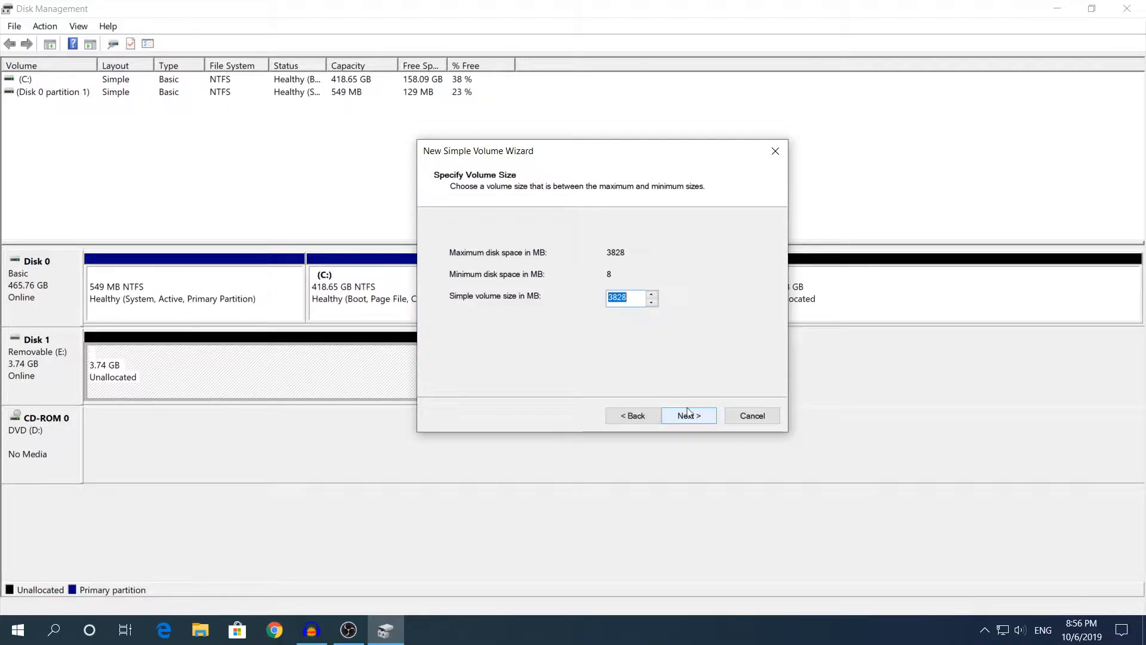
Step: Set the simple volume size to the maximum of 3828 MB and proceed to the drive letter assignment
click(652, 293)
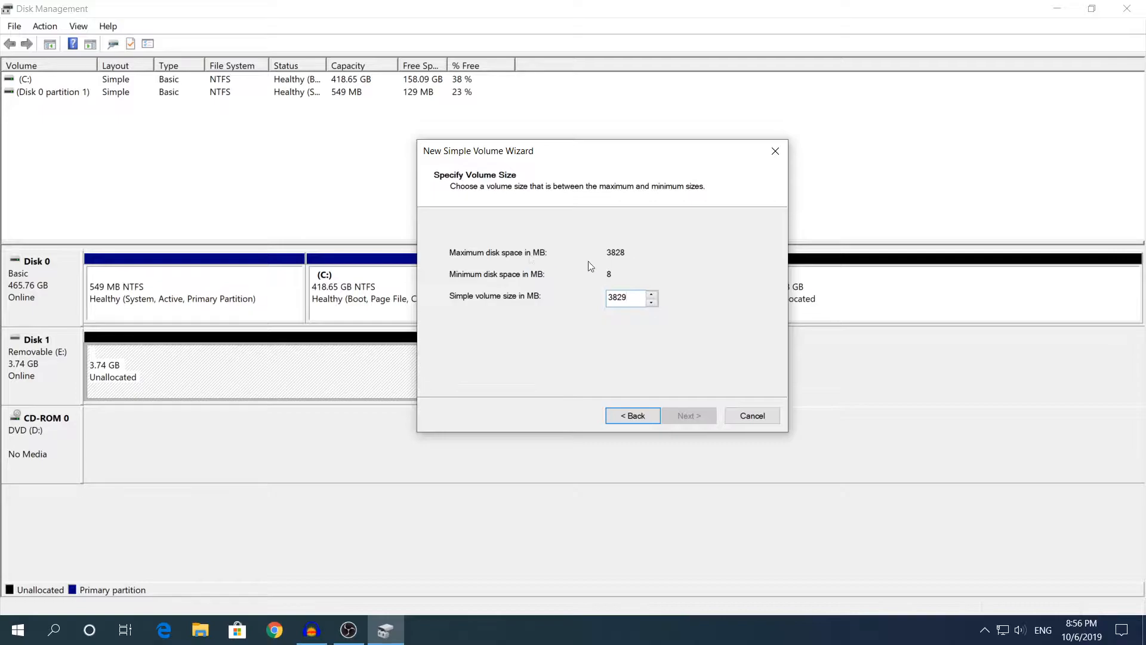
click(652, 304)
click(688, 415)
Step: Review the available drive letters, keep F for the new volume and proceed to the format settings
click(664, 256)
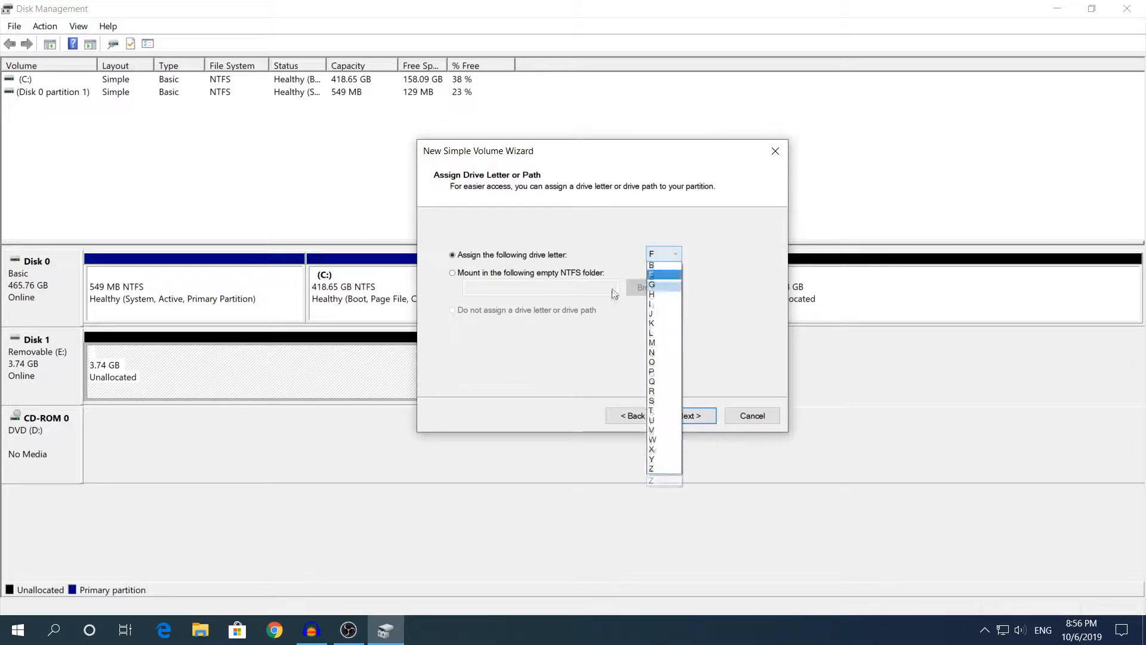
key(r)
key(Escape)
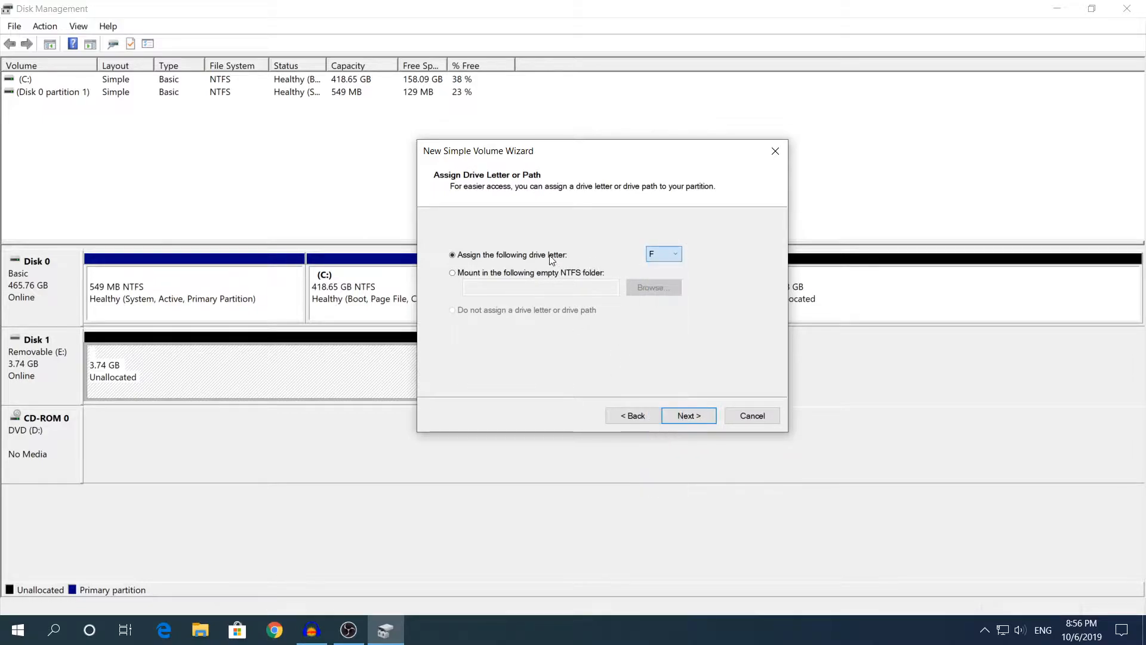
click(695, 417)
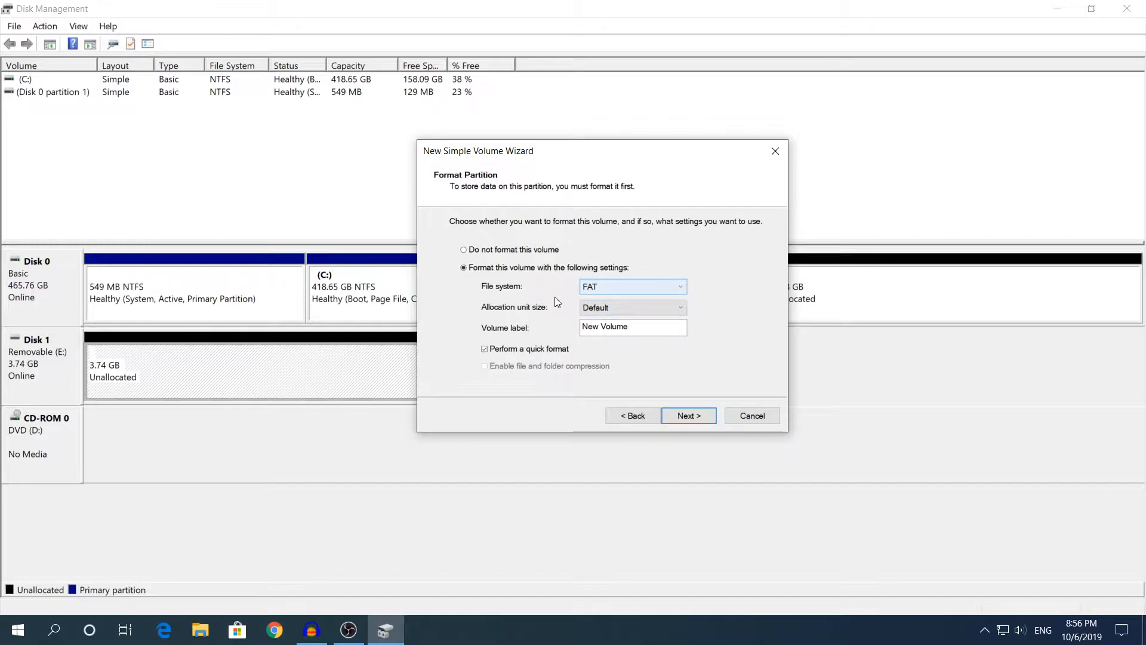
Step: Set the new volume's file system to FAT32 and its label to USB Drive, and proceed to the wizard's summary
click(655, 286)
click(615, 309)
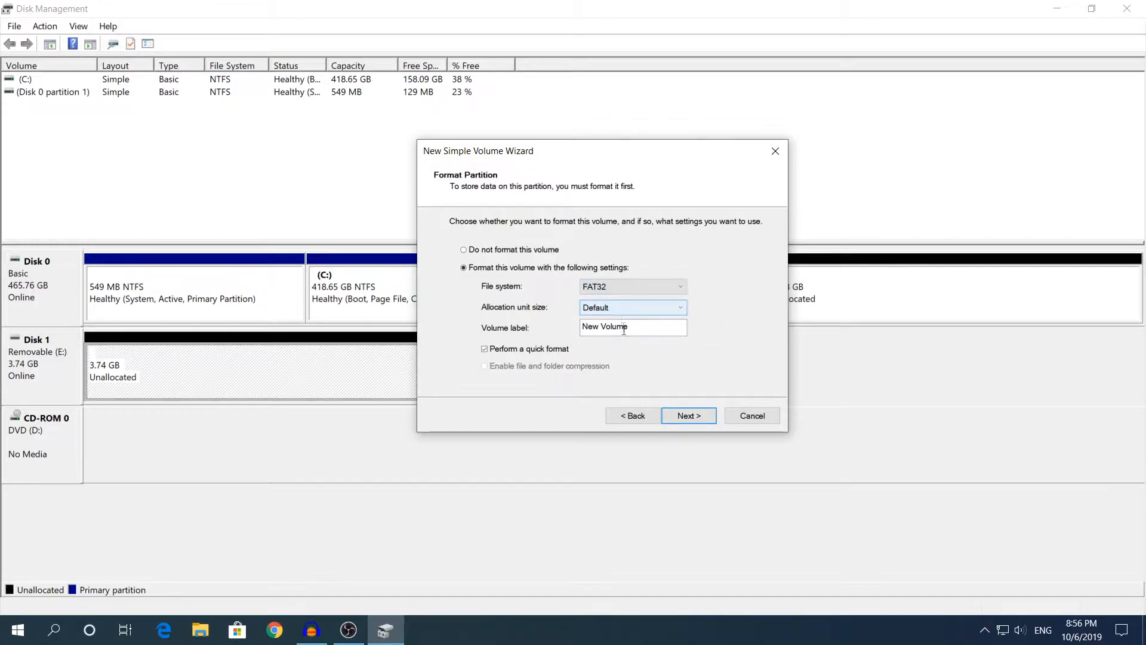
click(633, 287)
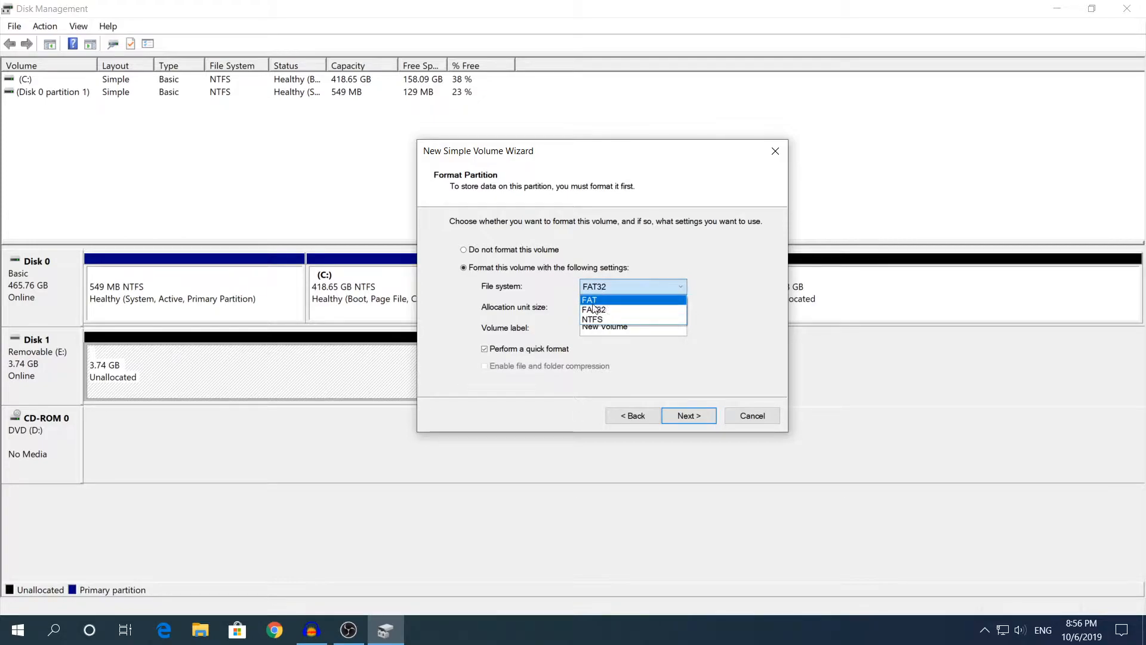
click(639, 334)
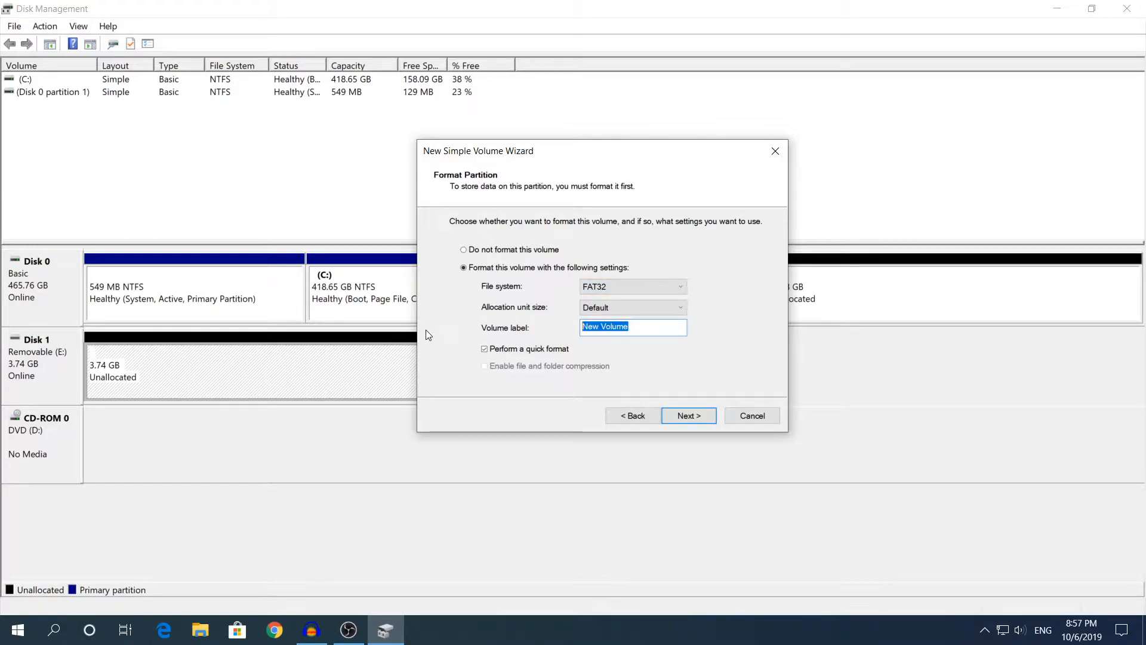
text(USB Drive)
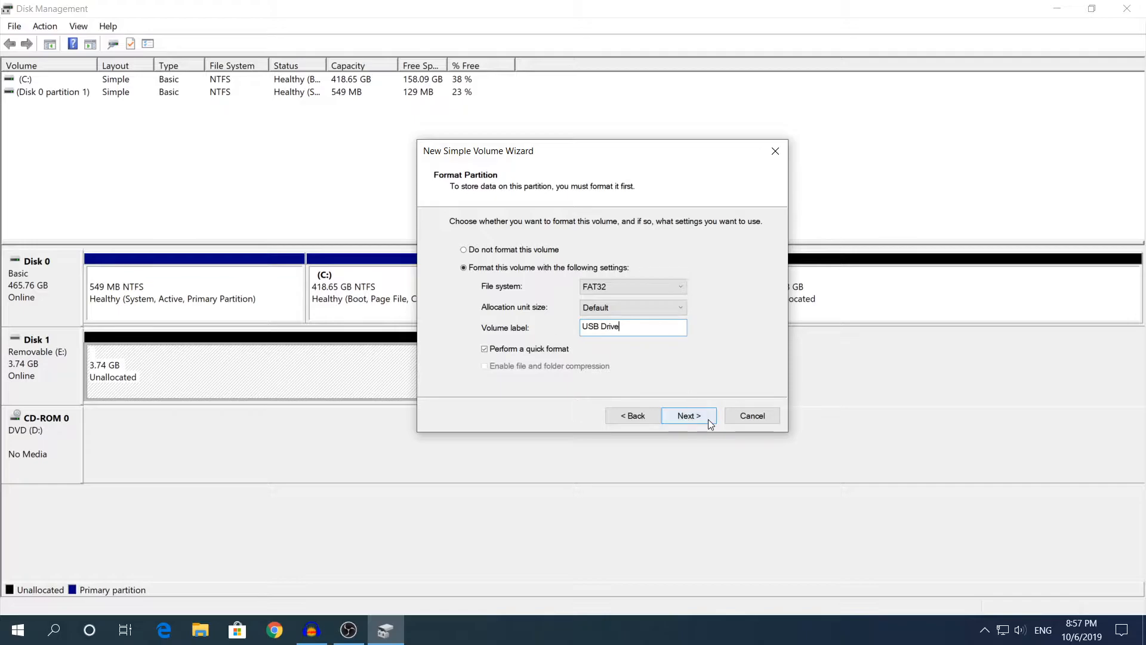
click(708, 418)
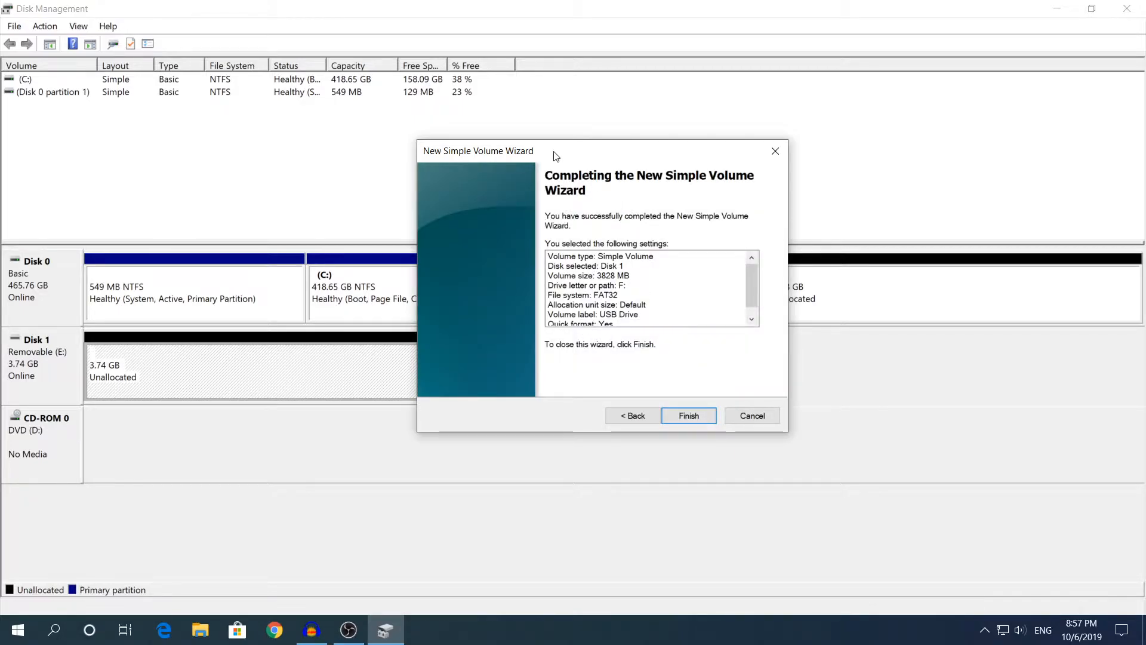
Step: Finish the wizard to create the volume on Disk 1 and minimize the Disk Management window
drag(555, 156, 582, 156)
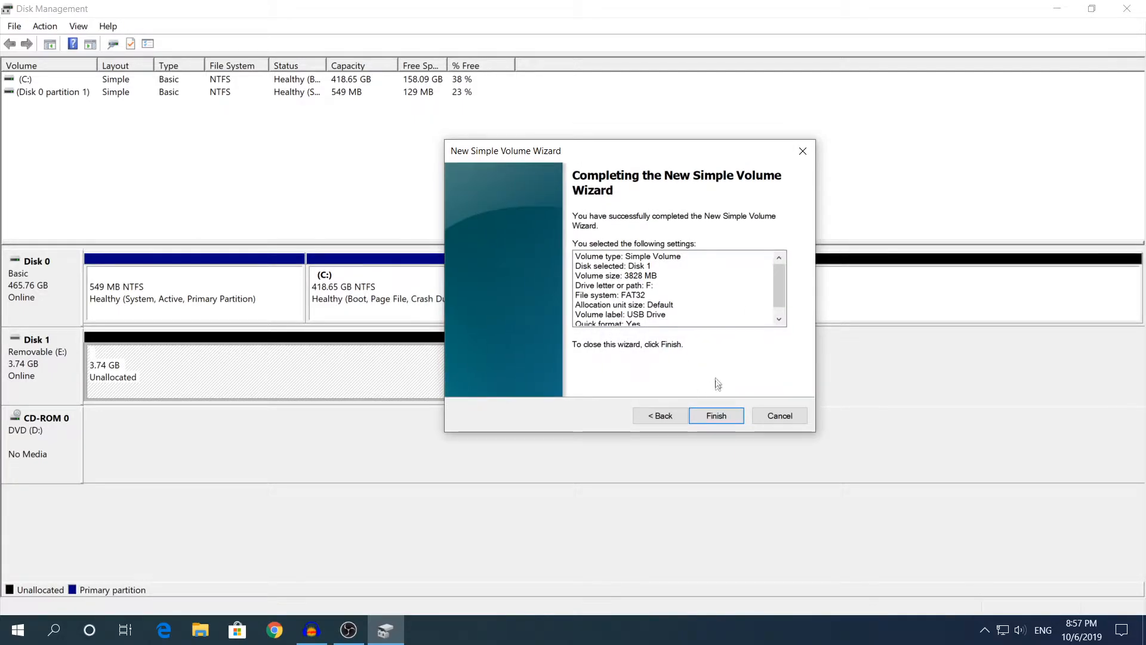
click(739, 420)
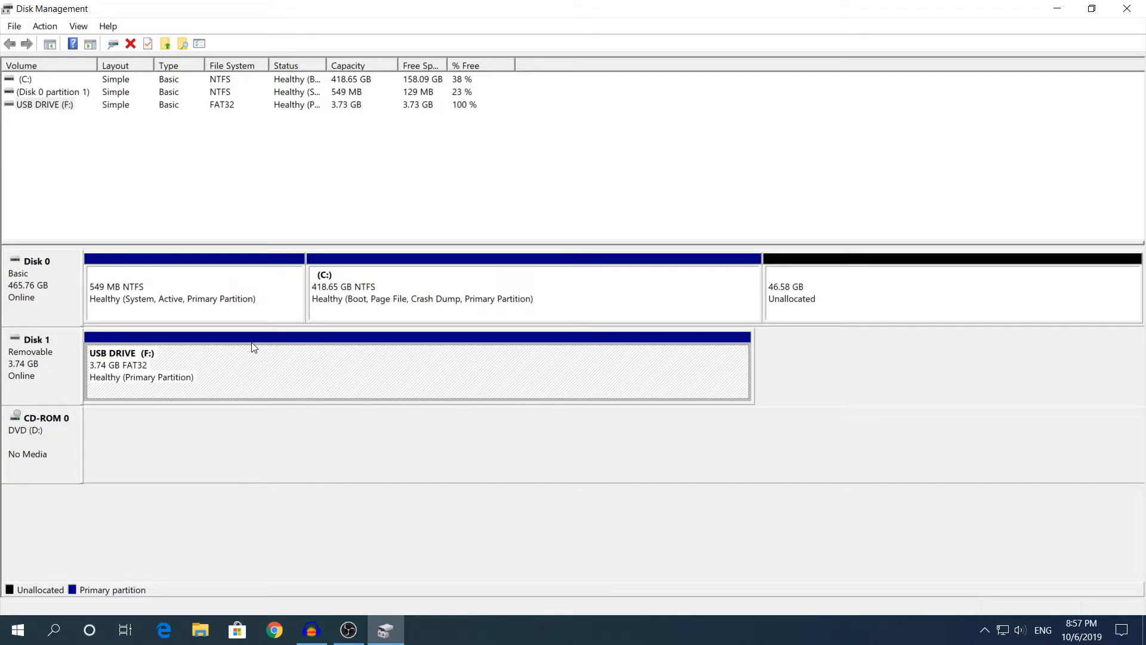
click(876, 396)
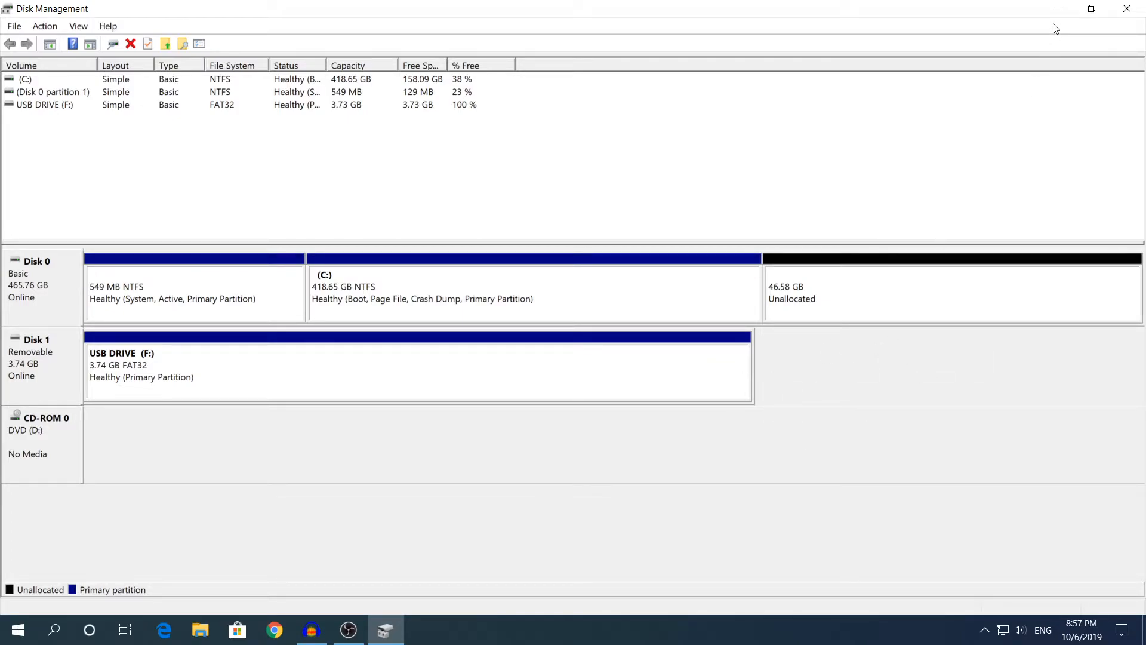
click(1057, 9)
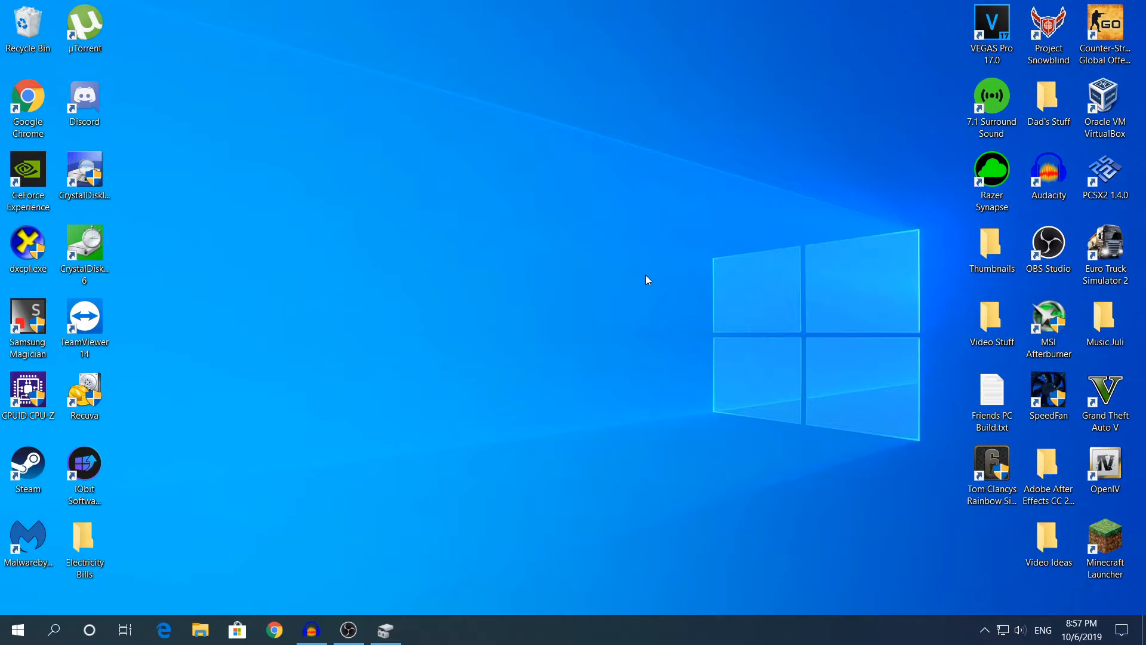